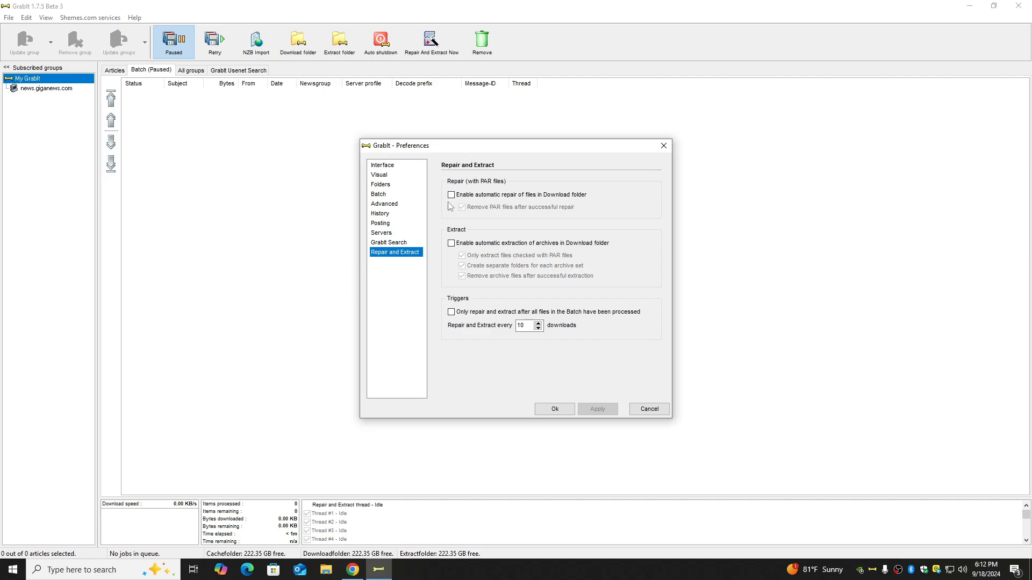
{"action": "left_click", "coordinate": [452, 196]}
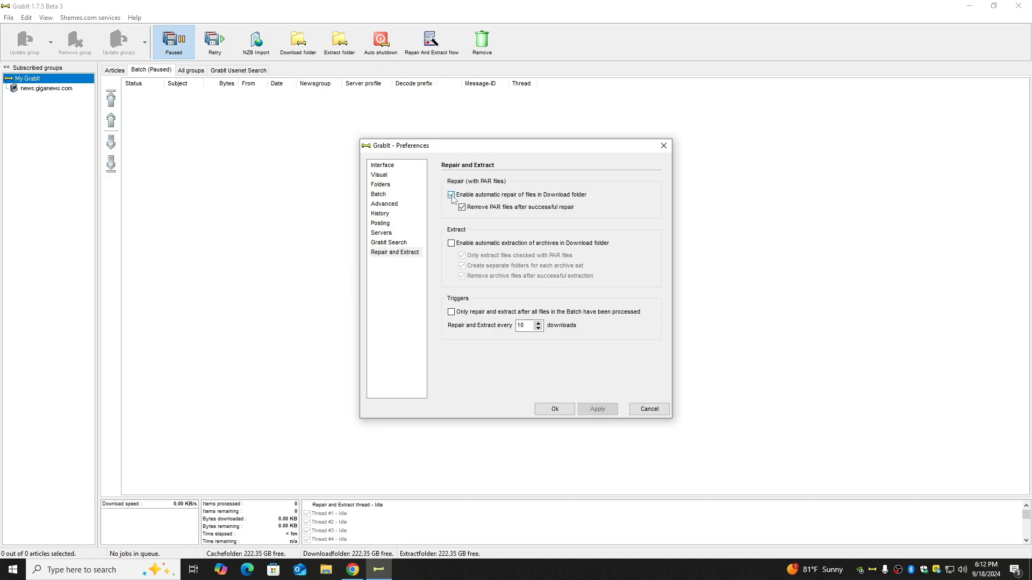
{"action": "left_click", "coordinate": [451, 244]}
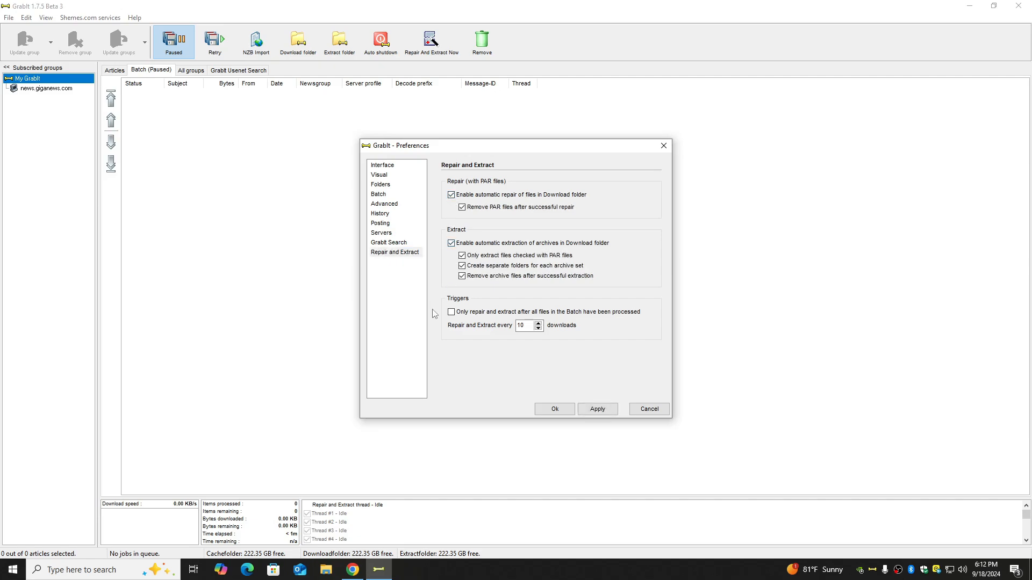
{"action": "left_click", "coordinate": [451, 244]}
{"action": "left_click", "coordinate": [452, 194]}
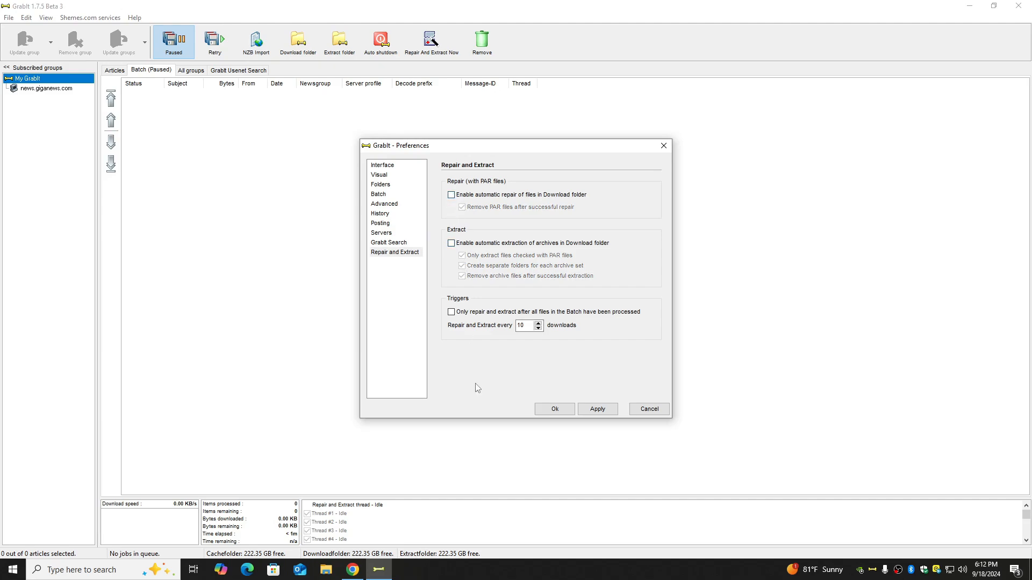
Step: Apply the Repair and Extract preferences with automatic repair and automatic extraction turned off, and close the preferences
{"action": "left_click", "coordinate": [608, 412]}
{"action": "left_click", "coordinate": [549, 410]}
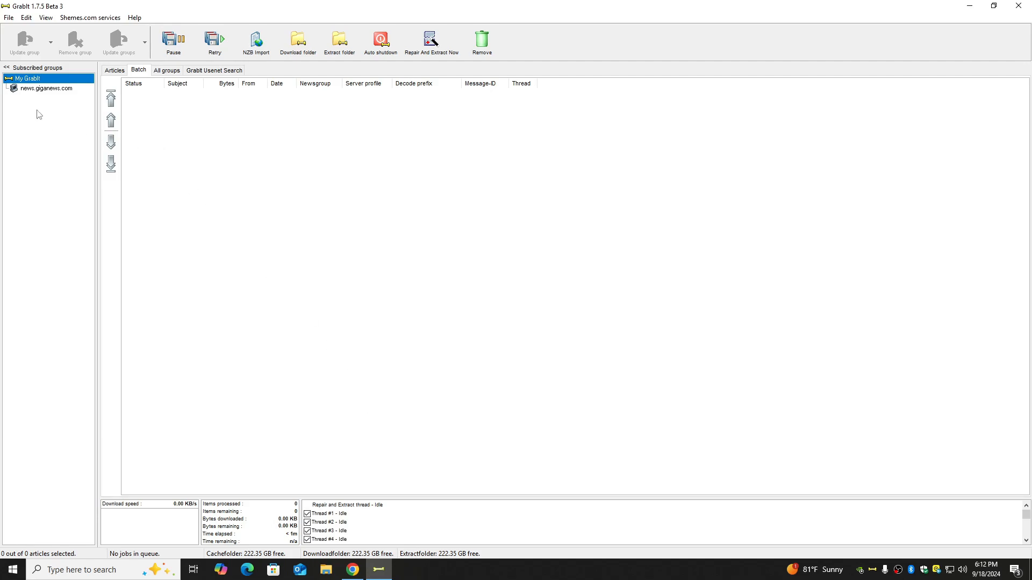
Step: Load the Chippos NZB file from the desktop into the GrabIt download batch
{"action": "left_click", "coordinate": [970, 7]}
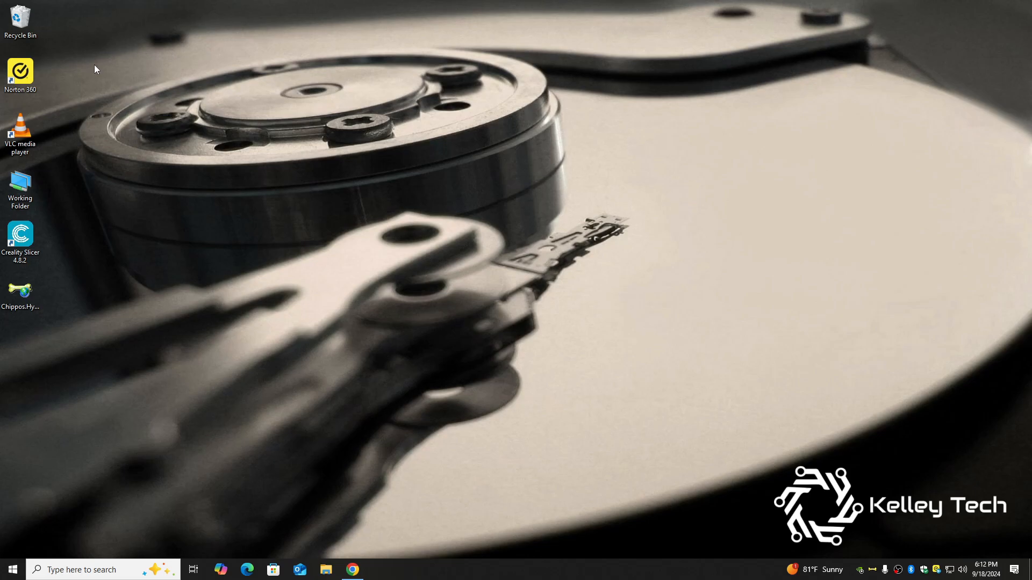
{"action": "left_click", "coordinate": [24, 293]}
{"action": "double_click", "coordinate": [24, 293]}
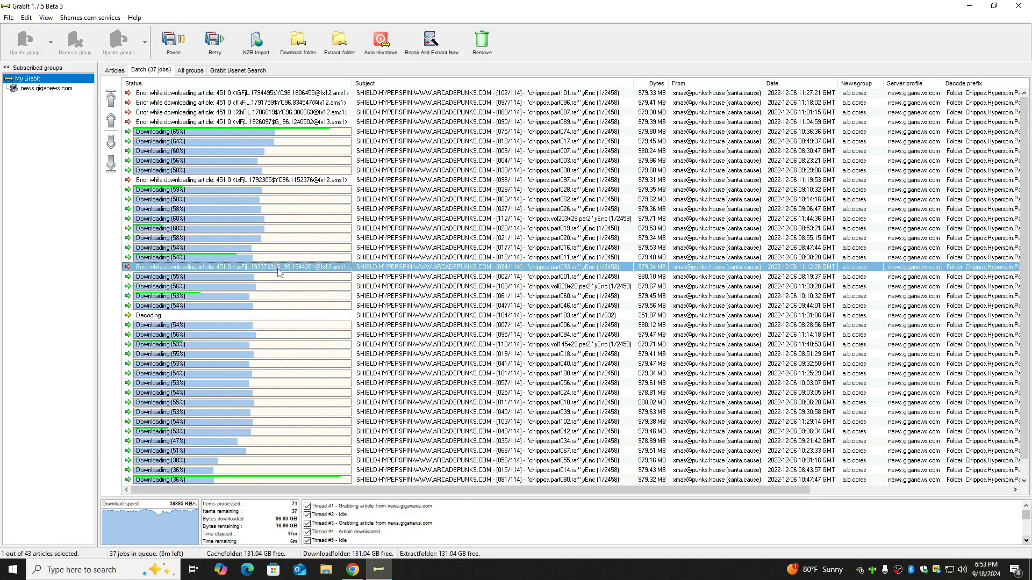
Step: Examine the download batch and the archive parts and PAR2 recovery files in the Chippos.Hyperspin.Pack.for.Nvidia.Shield.9.X.Android.11.2023 download folder
{"action": "scroll", "coordinate": [279, 285], "scroll_direction": "down", "scroll_amount": 1}
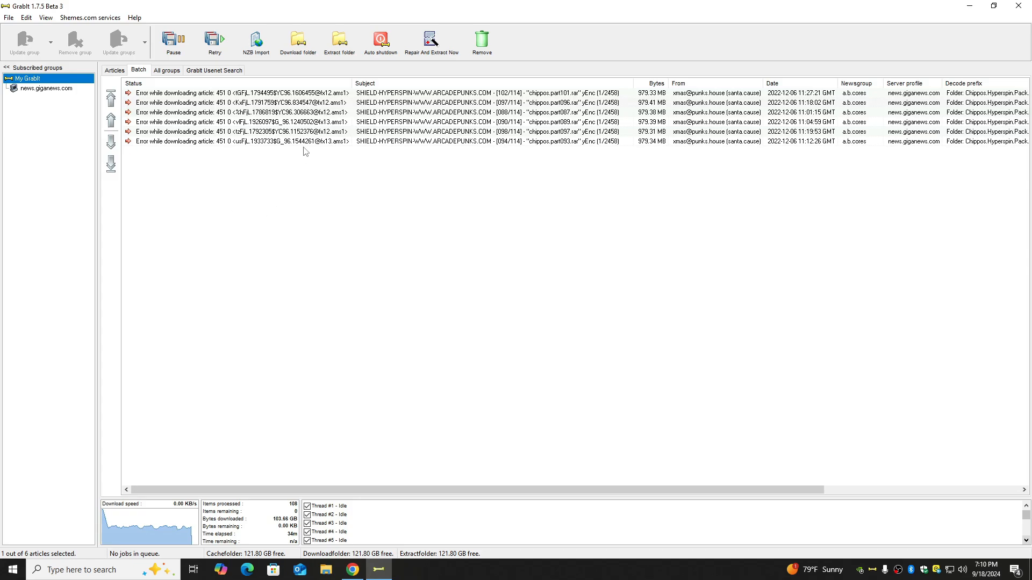
{"action": "left_click", "coordinate": [295, 48]}
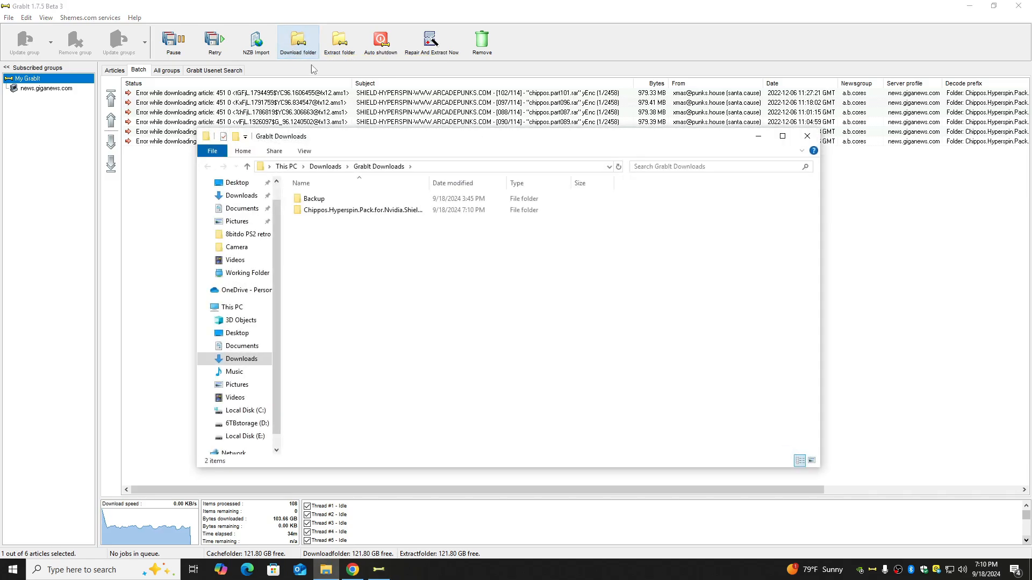
{"action": "double_click", "coordinate": [324, 210]}
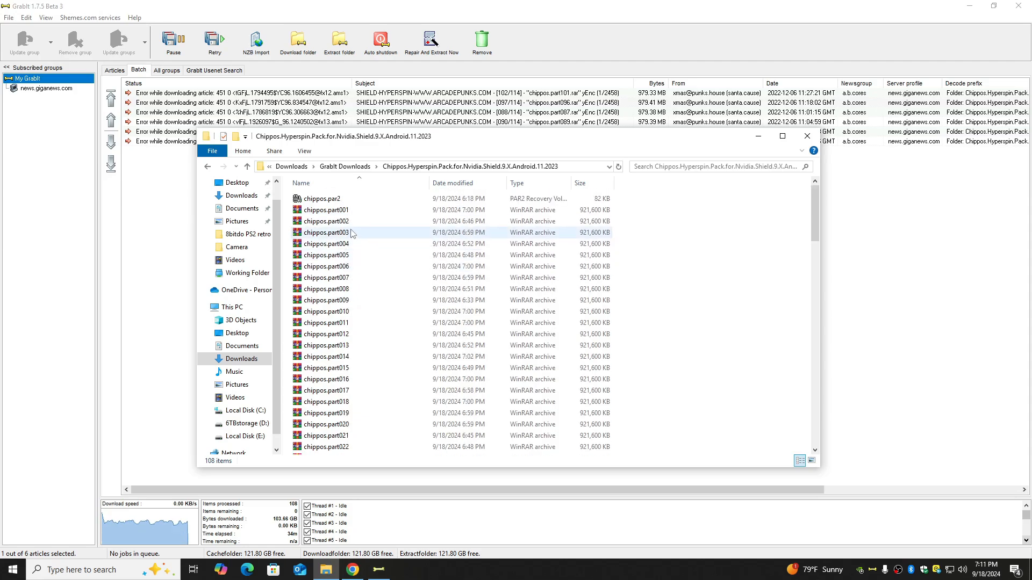
{"action": "scroll", "coordinate": [352, 237], "scroll_direction": "down", "scroll_amount": 15}
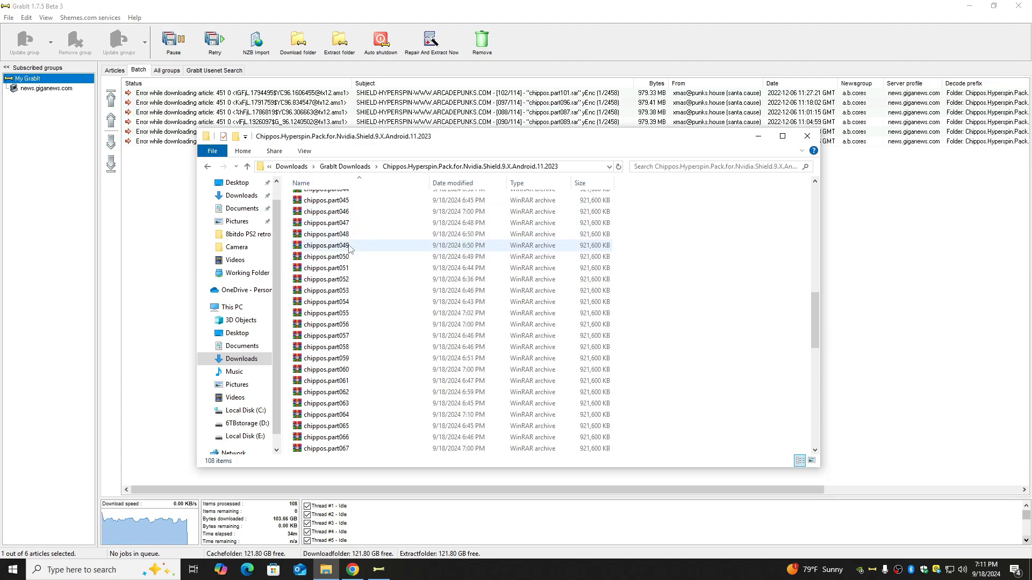
{"action": "scroll", "coordinate": [349, 248], "scroll_direction": "down", "scroll_amount": 13}
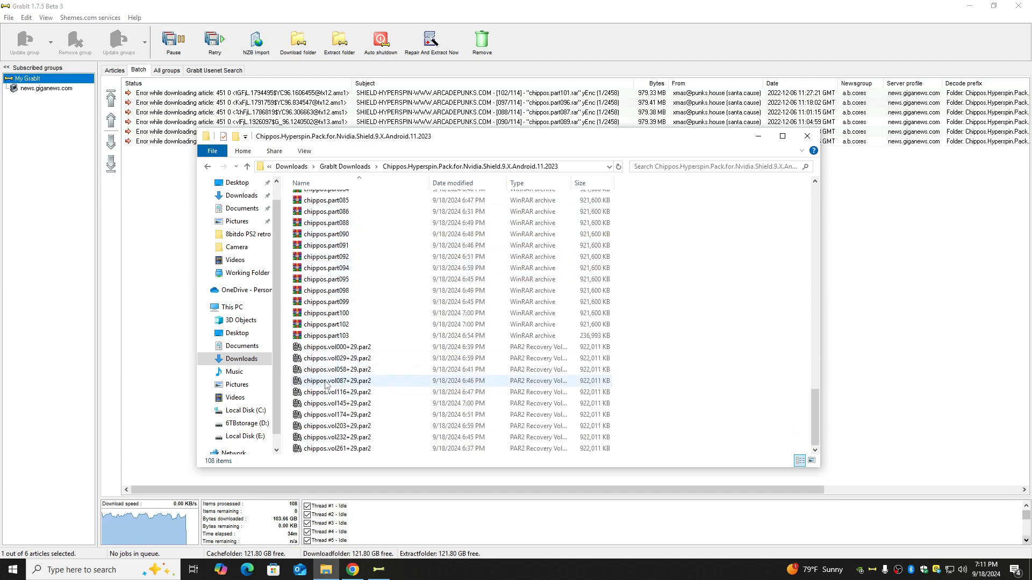
{"action": "scroll", "coordinate": [324, 288], "scroll_direction": "up", "scroll_amount": 20}
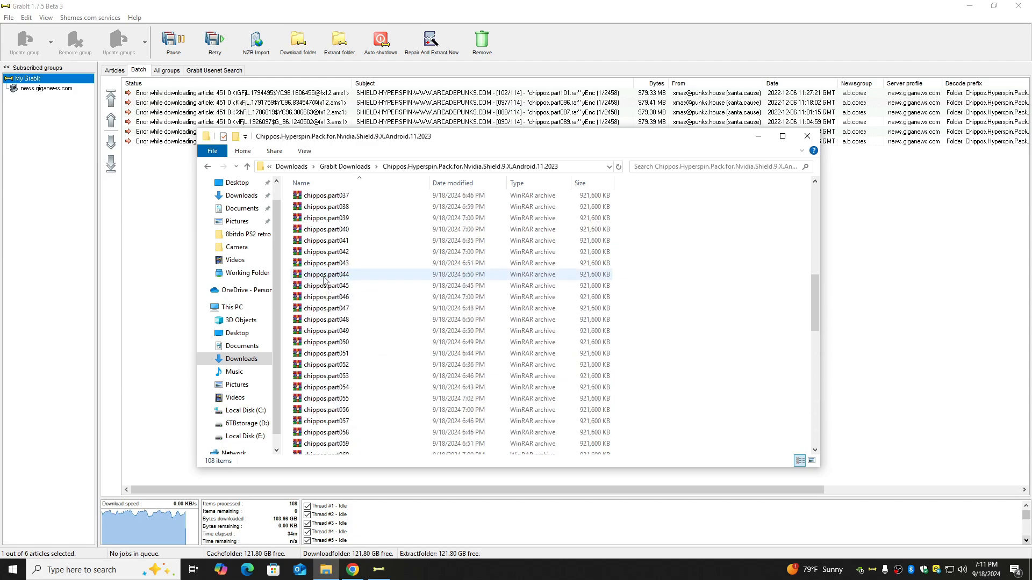
{"action": "scroll", "coordinate": [324, 280], "scroll_direction": "up", "scroll_amount": 4}
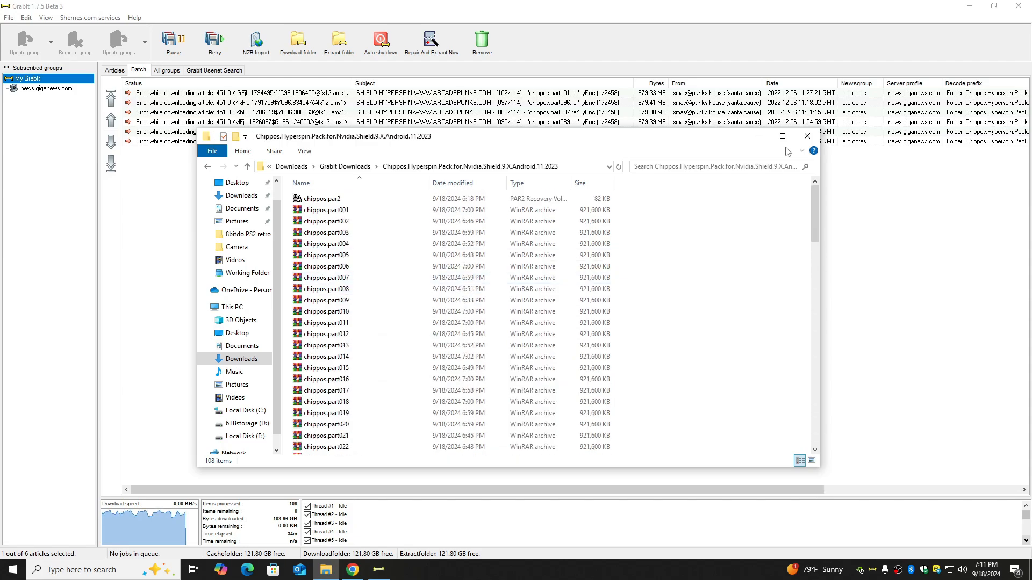
{"action": "left_click", "coordinate": [758, 138]}
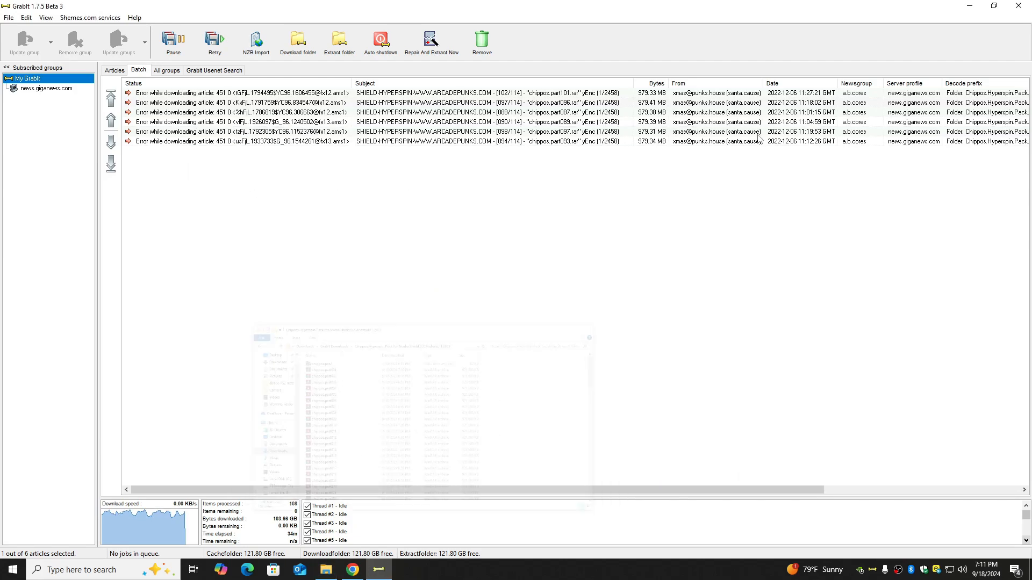
Step: Switch to Chrome, download QuickPar-0.9.1.0.exe from the QuickPar site, keep the blocked file, and show it in its folder
{"action": "left_click", "coordinate": [970, 8]}
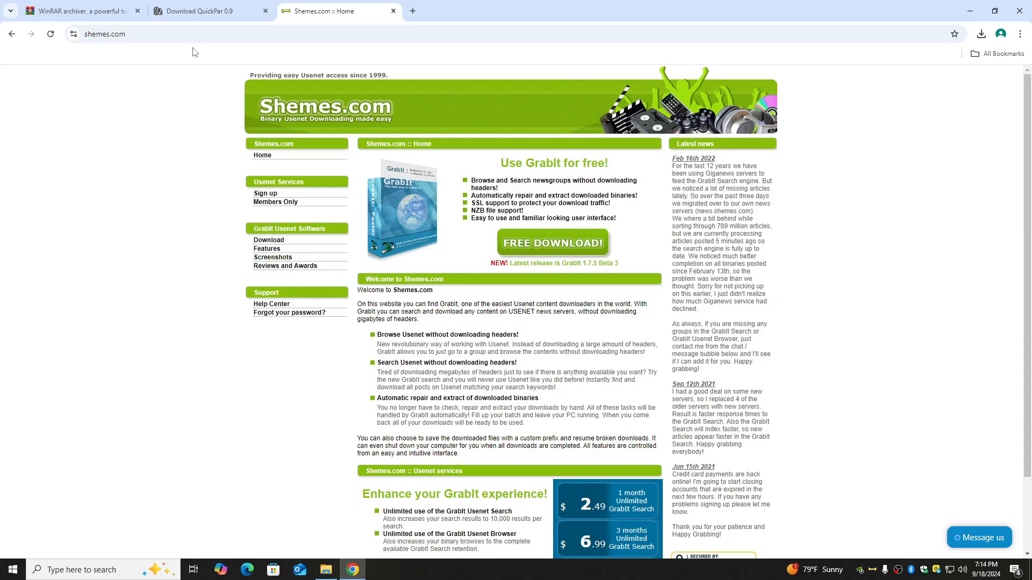
{"action": "left_click", "coordinate": [195, 14]}
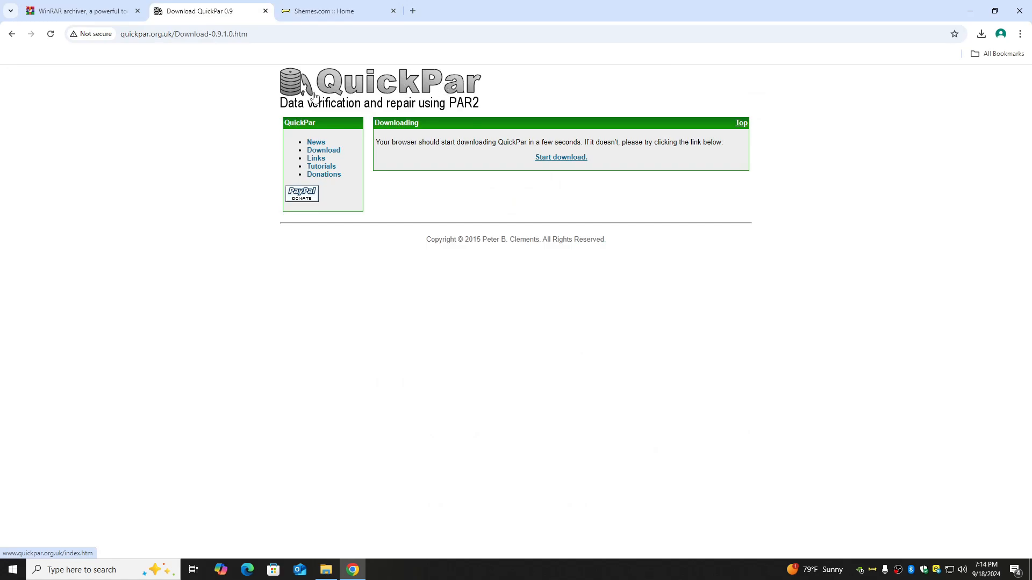
{"action": "left_click", "coordinate": [545, 156]}
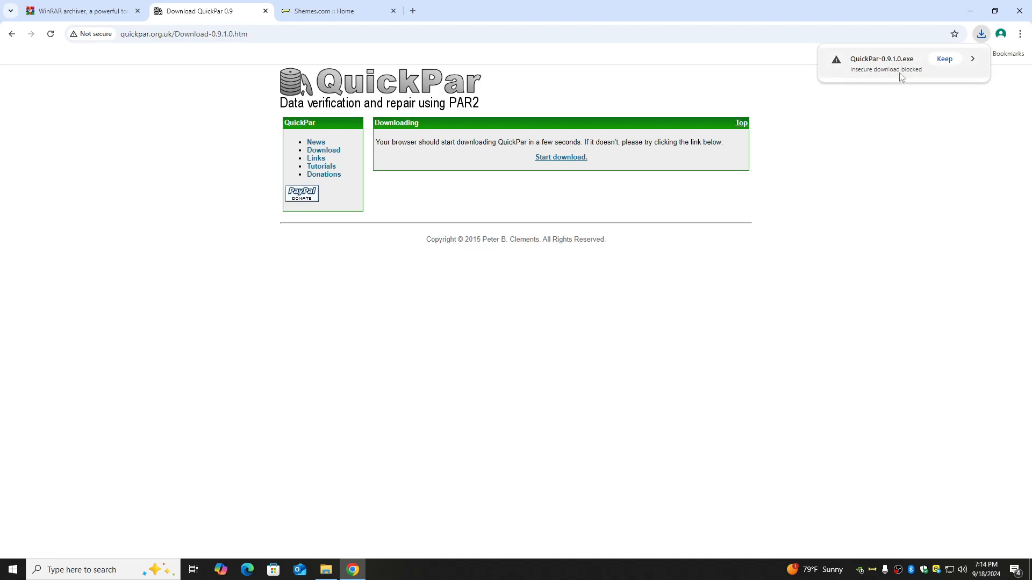
{"action": "left_click", "coordinate": [944, 59]}
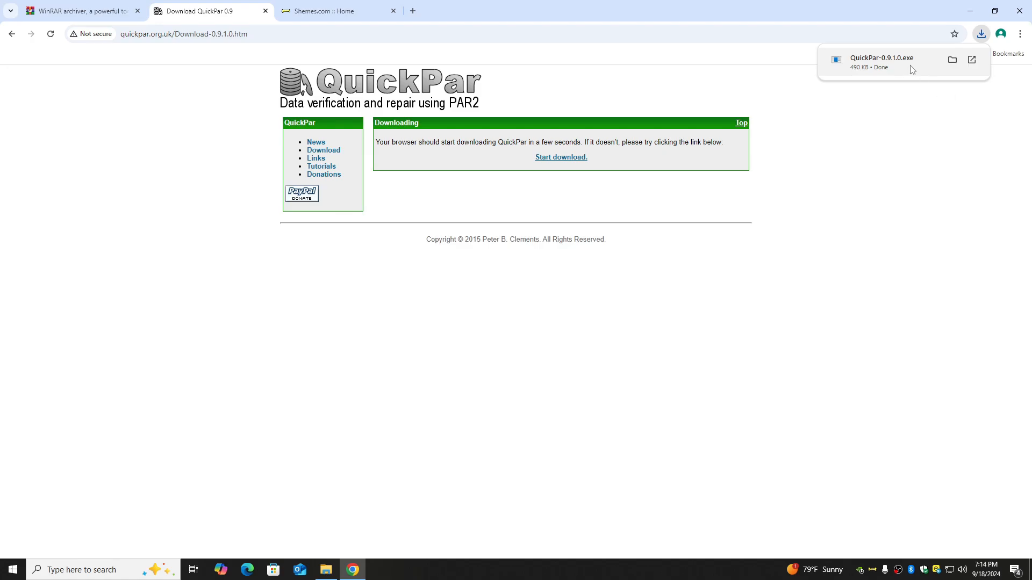
{"action": "left_click", "coordinate": [952, 59]}
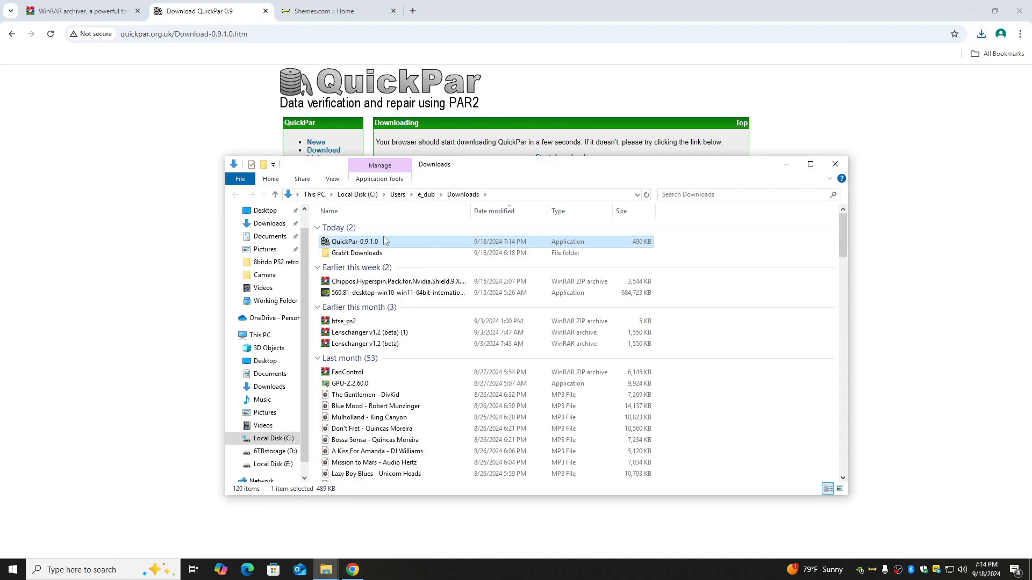
Step: Install QuickPar 0.9 in C:\Program Files (x86)\QuickPar, run it on finishing setup, and exit the program and its download folder
{"action": "double_click", "coordinate": [368, 243]}
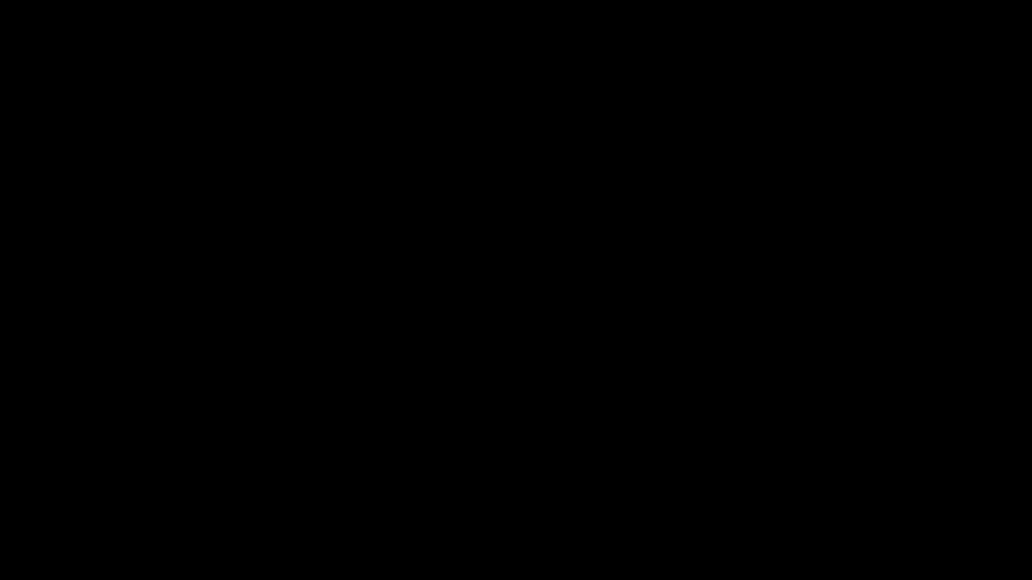
{"action": "left_click", "coordinate": [576, 375]}
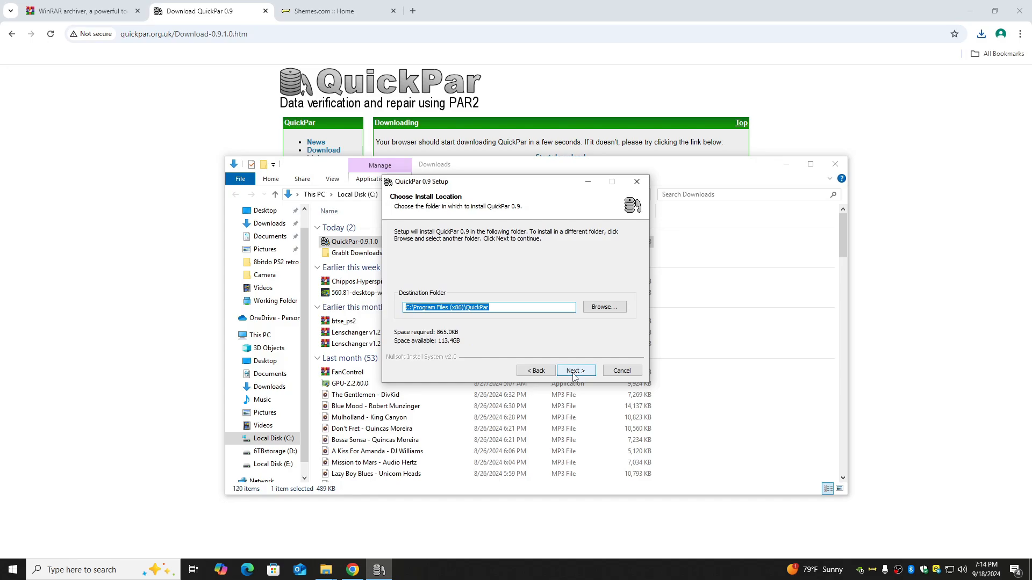
{"action": "left_click", "coordinate": [574, 373]}
{"action": "left_click", "coordinate": [576, 371]}
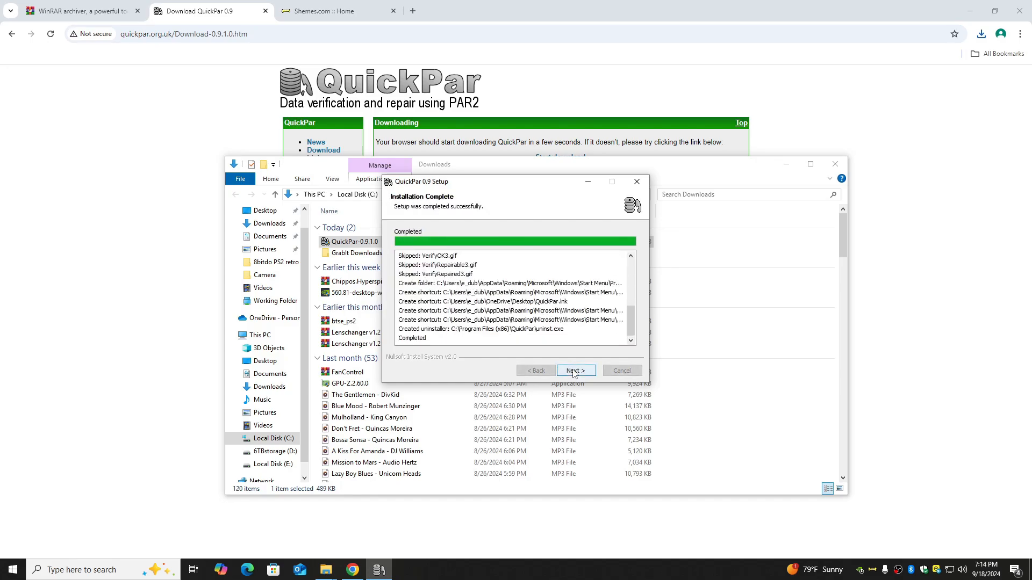
{"action": "left_click", "coordinate": [574, 373]}
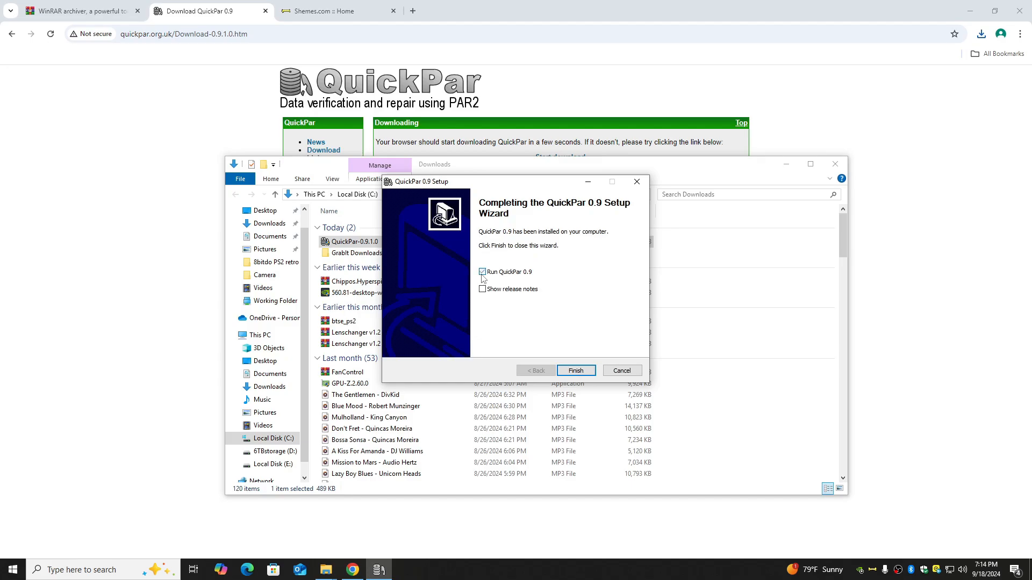
{"action": "left_click", "coordinate": [577, 371]}
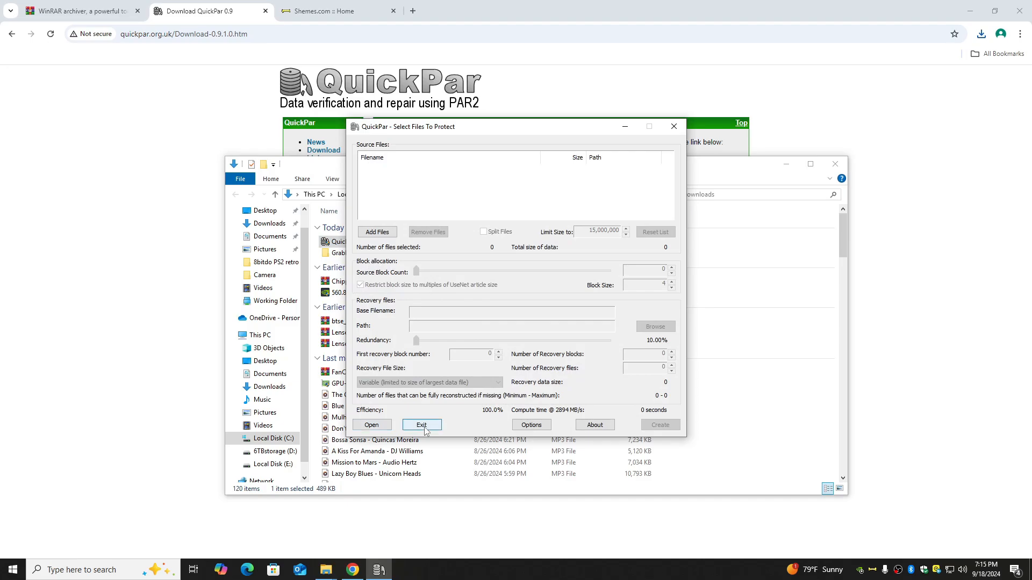
{"action": "left_click", "coordinate": [422, 426]}
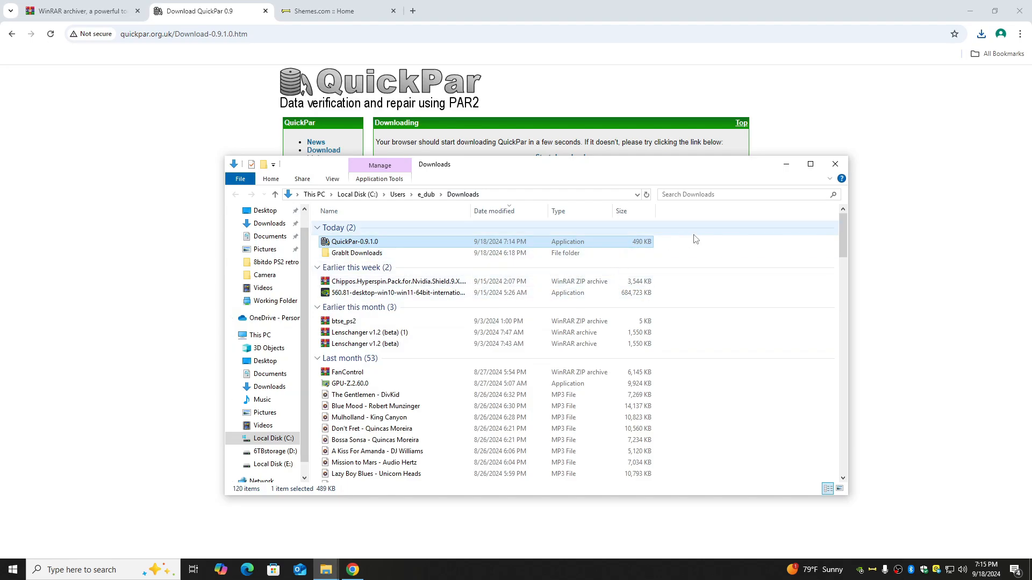
{"action": "left_click", "coordinate": [835, 164]}
Step: Download the WinRAR x64 (64 bit) 7.01 installer from the RARLAB page and show it in its folder
{"action": "left_click", "coordinate": [104, 15]}
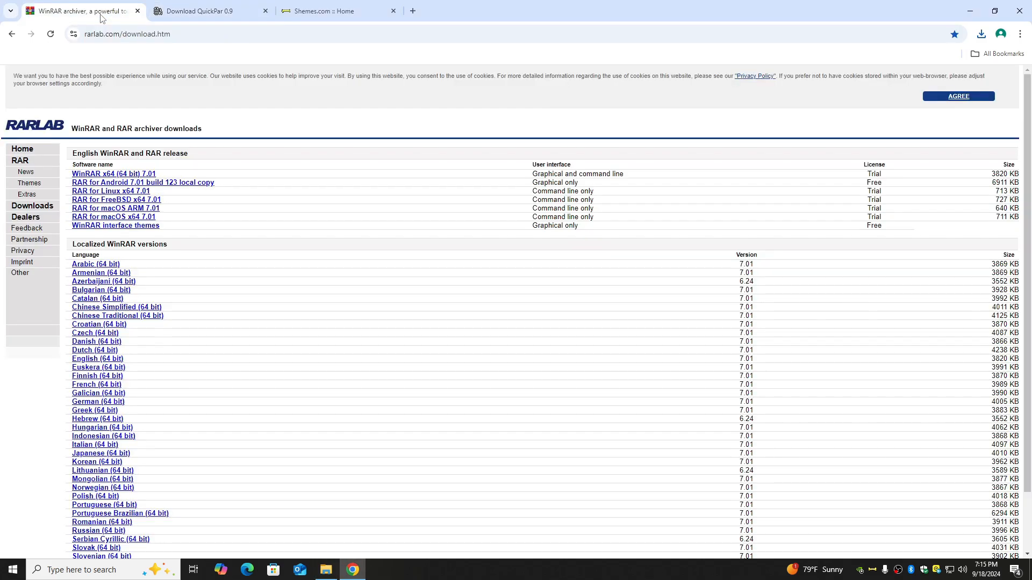
{"action": "left_click", "coordinate": [92, 175]}
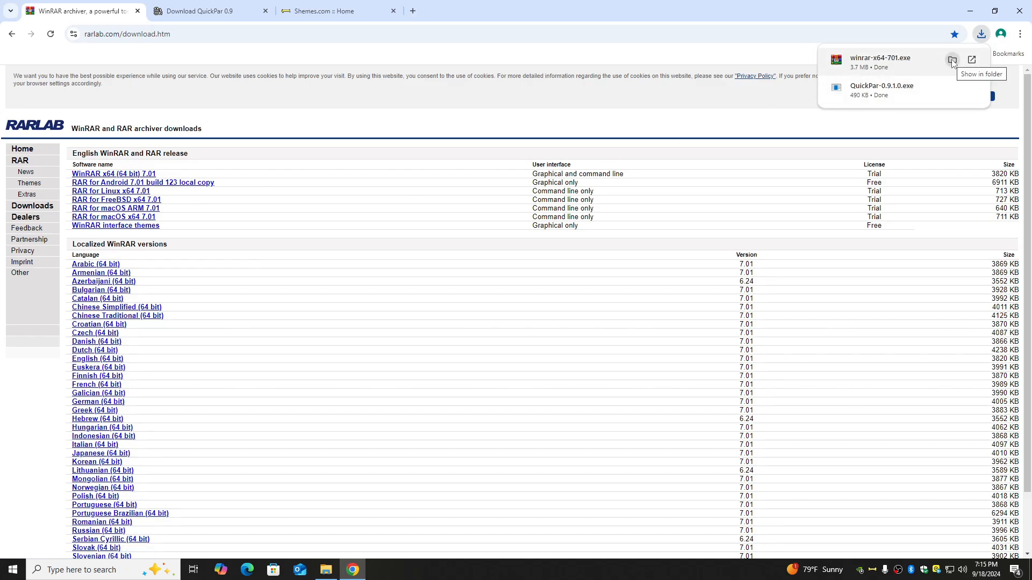
{"action": "left_click", "coordinate": [953, 60]}
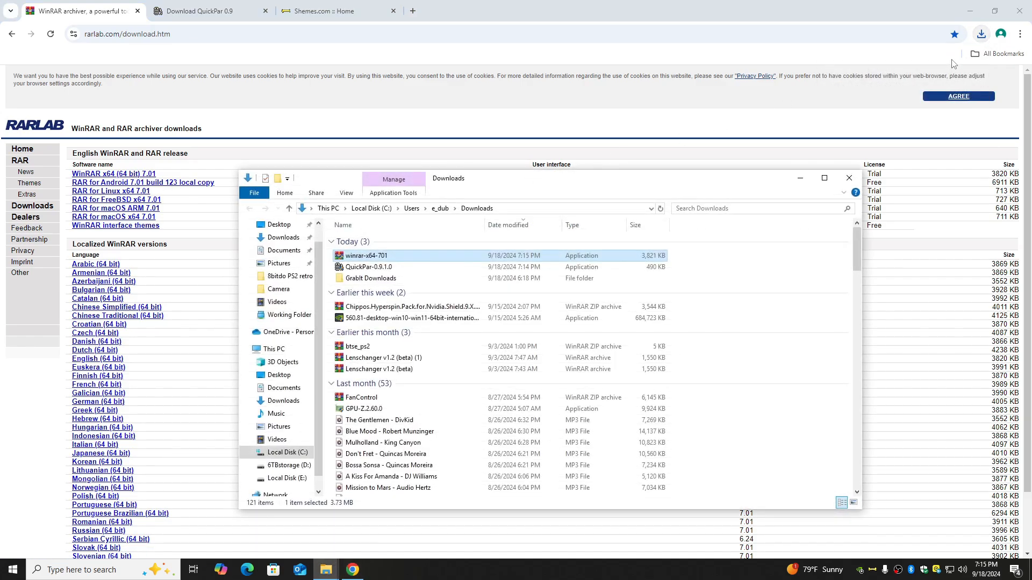
Step: Install WinRAR from winrar-x64-701 with the preset file associations and shell integration options, and close the Downloads folder
{"action": "double_click", "coordinate": [357, 257]}
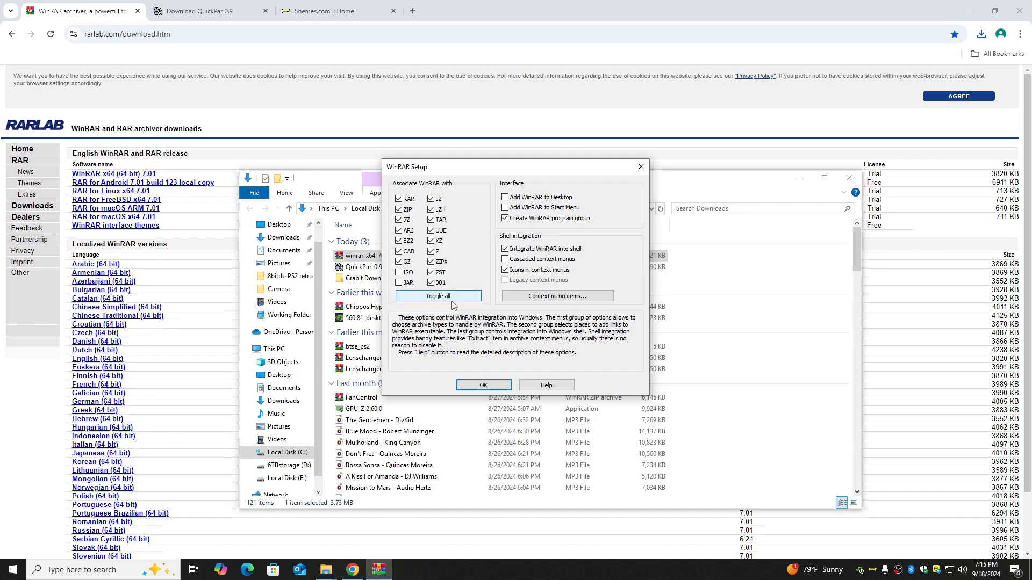
{"action": "left_click", "coordinate": [483, 386]}
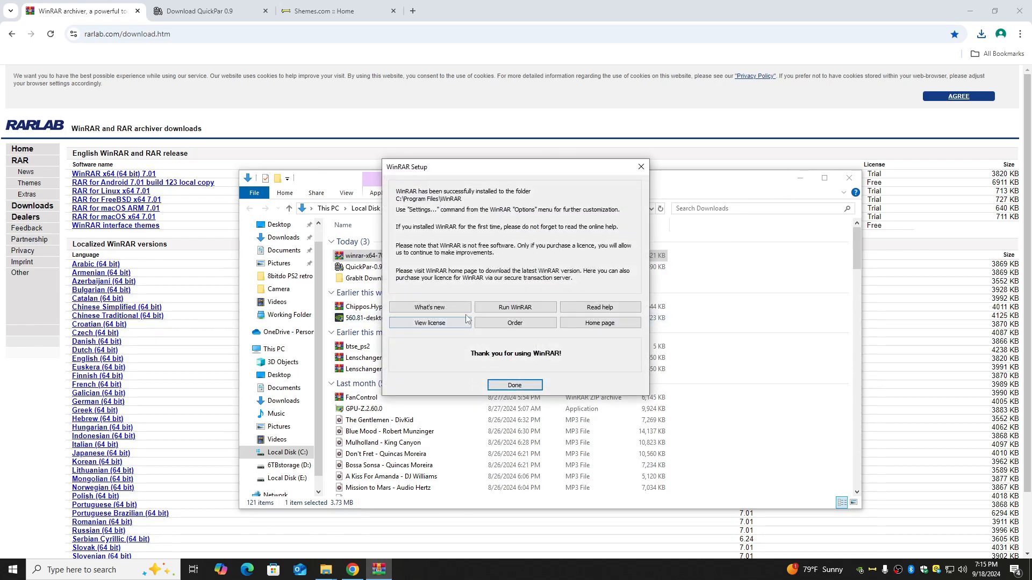
{"action": "left_click", "coordinate": [513, 385]}
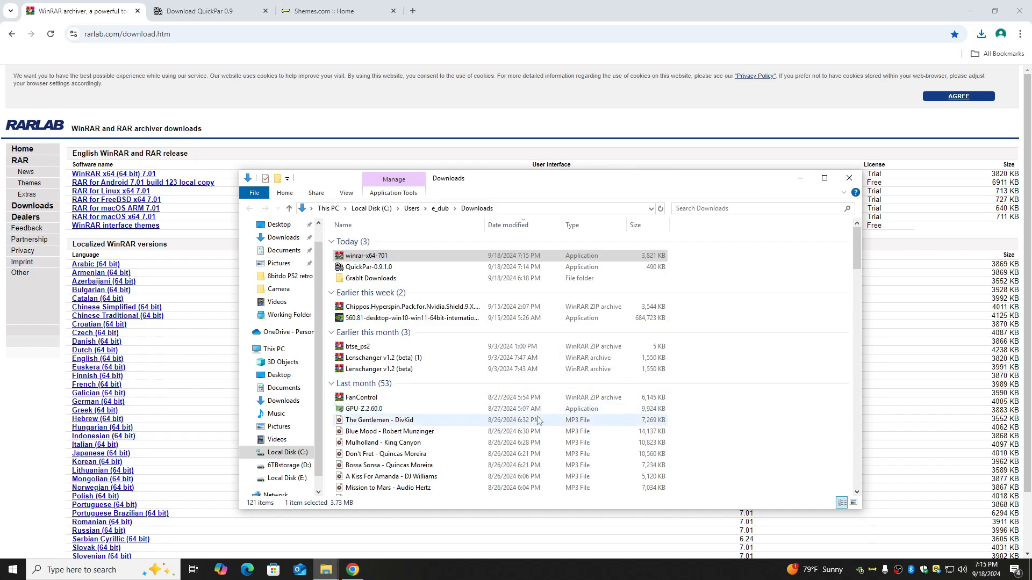
{"action": "left_click", "coordinate": [848, 180]}
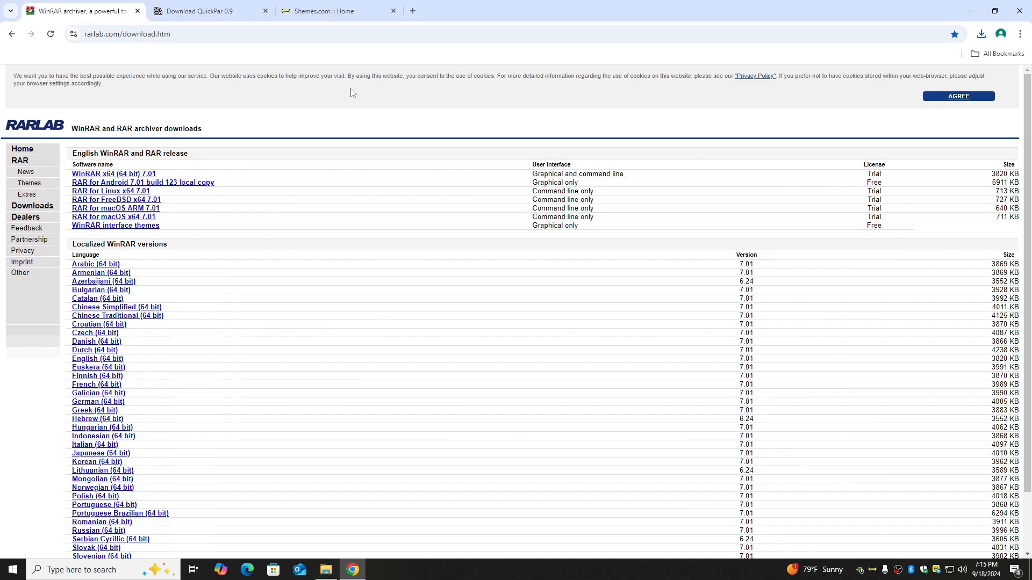
Step: Minimize Chrome, open chippos.par2 from the Chippos Hyperspin download folder in QuickPar, and repair the archive set
{"action": "left_click", "coordinate": [970, 10]}
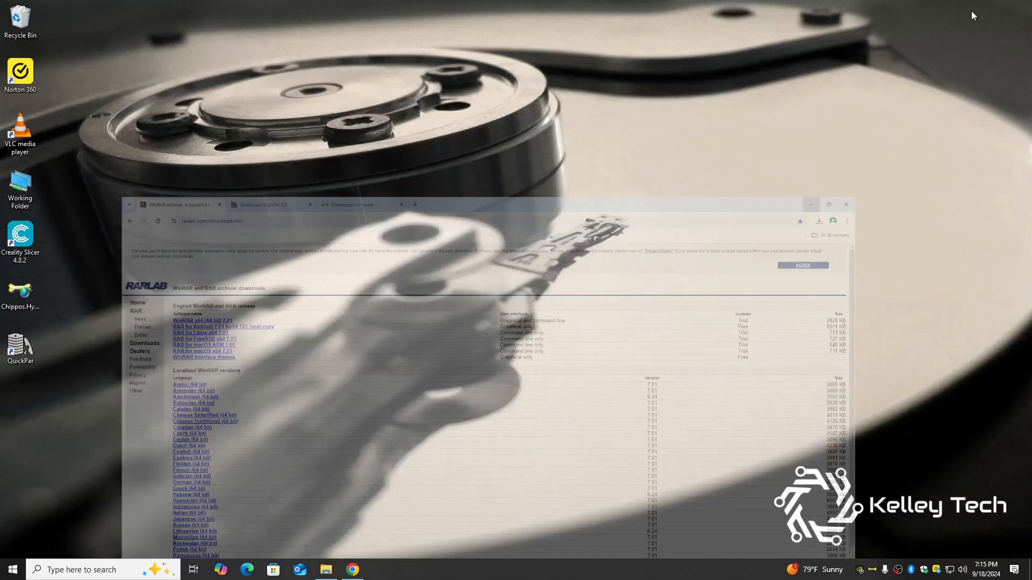
{"action": "left_click", "coordinate": [333, 569]}
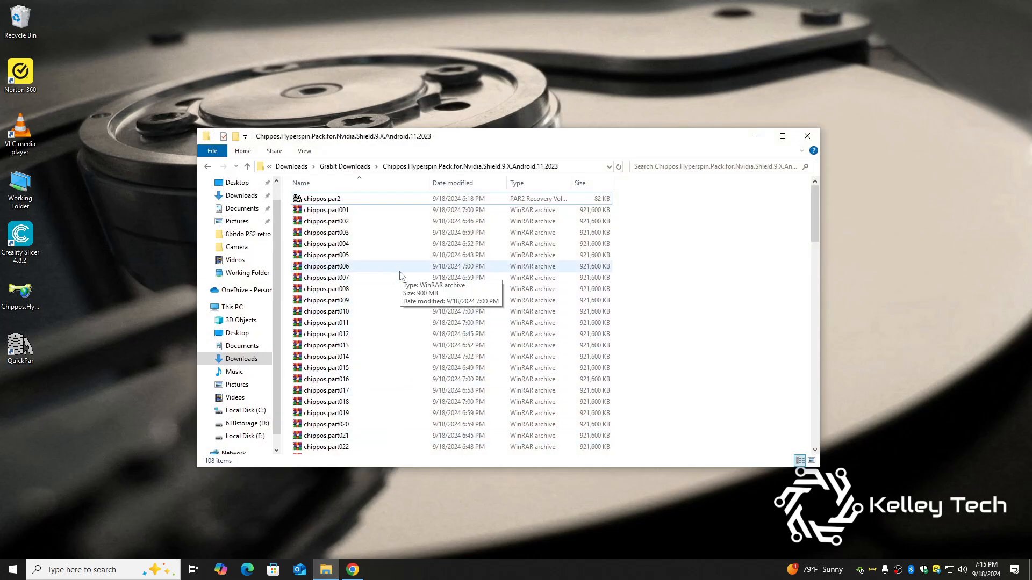
{"action": "scroll", "coordinate": [391, 257], "scroll_direction": "down", "scroll_amount": 9}
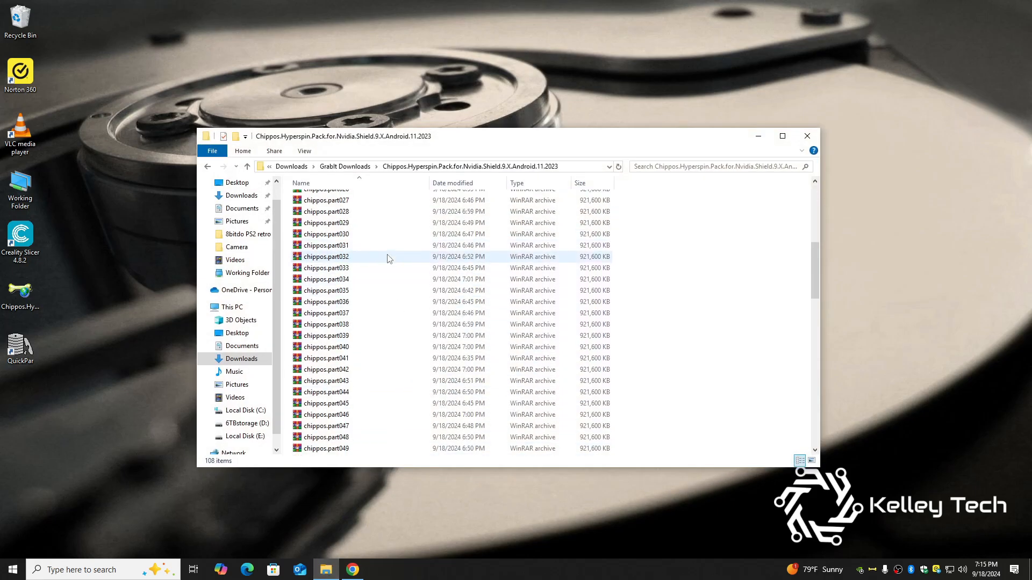
{"action": "scroll", "coordinate": [390, 261], "scroll_direction": "down", "scroll_amount": 15}
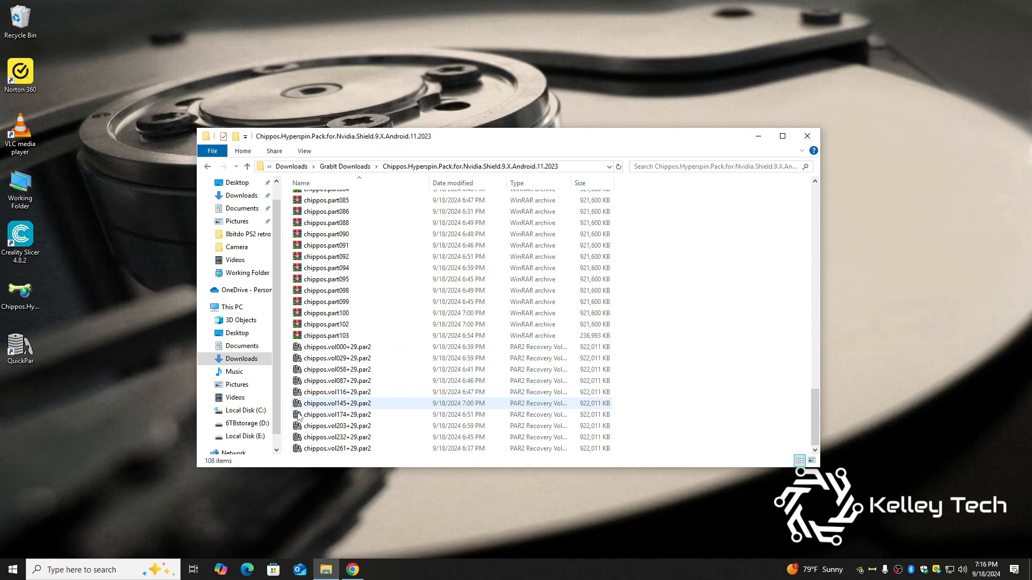
{"action": "scroll", "coordinate": [414, 395], "scroll_direction": "up", "scroll_amount": 7}
{"action": "scroll", "coordinate": [414, 396], "scroll_direction": "up", "scroll_amount": 20}
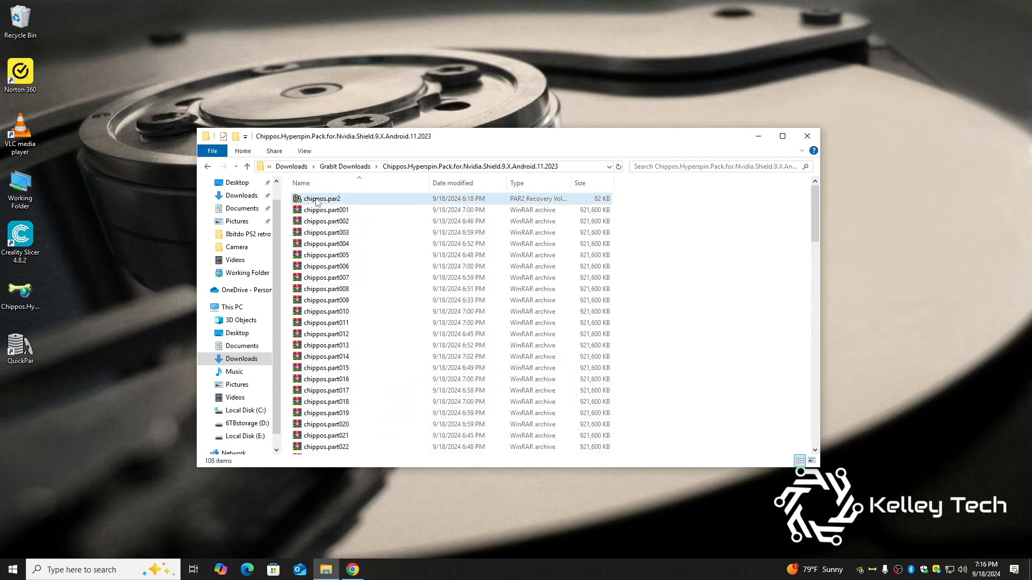
{"action": "double_click", "coordinate": [321, 200]}
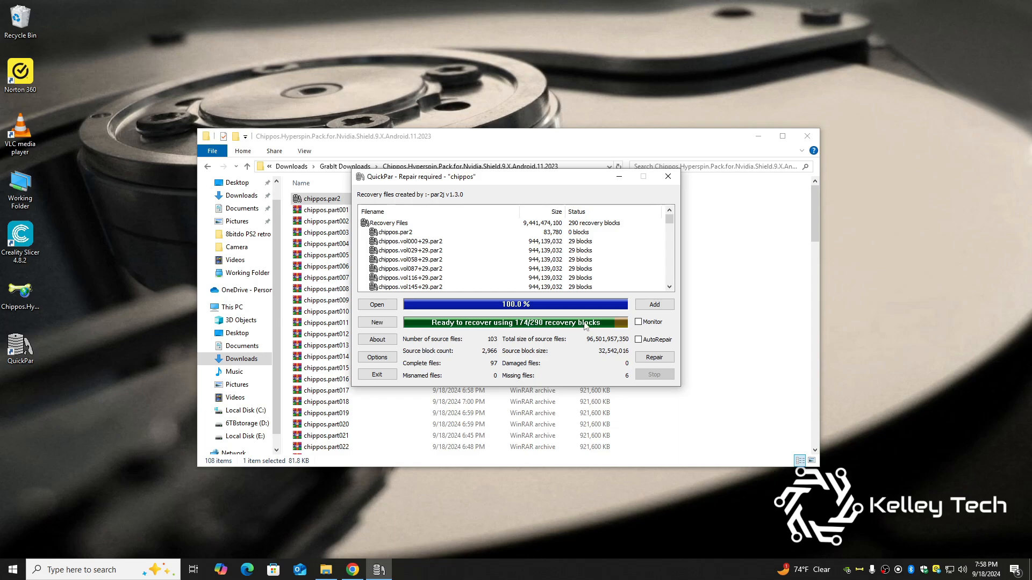
{"action": "left_click", "coordinate": [654, 358]}
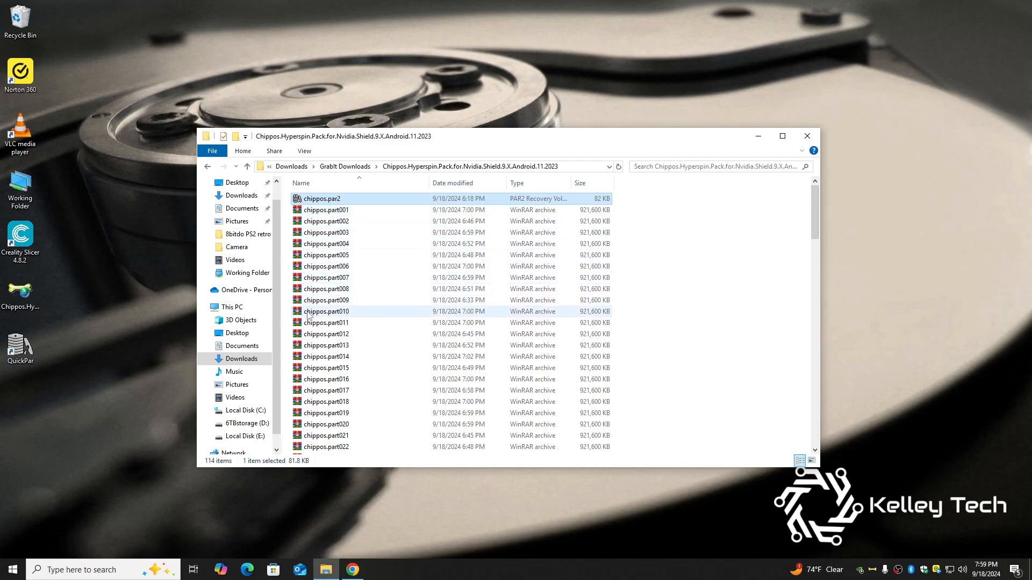
Step: Open chippos.part057 in WinRAR, extract its Chippos Hyperspin Pack folder to the desktop, and close the archive and download folder
{"action": "scroll", "coordinate": [313, 349], "scroll_direction": "down", "scroll_amount": 18}
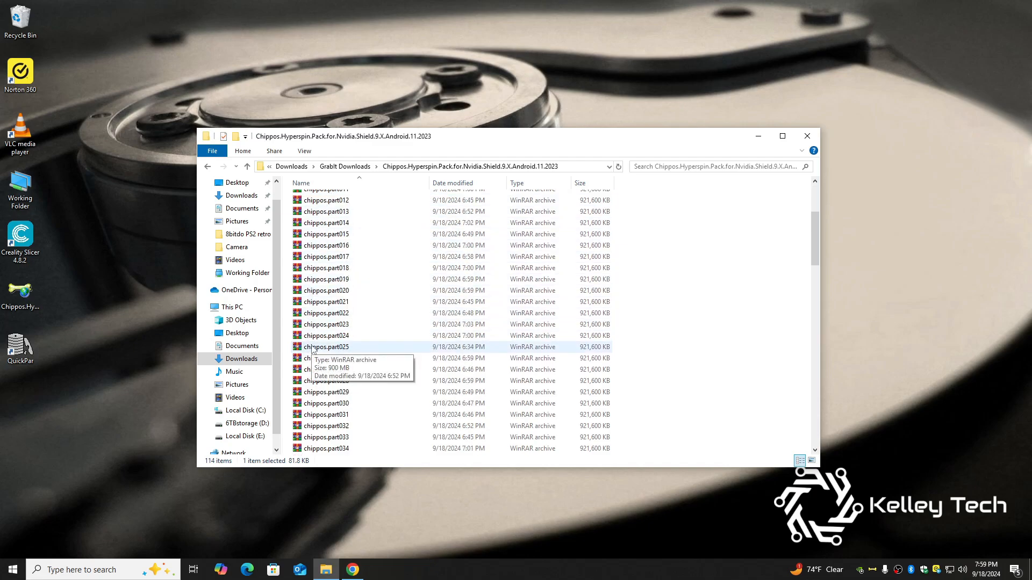
{"action": "scroll", "coordinate": [313, 349], "scroll_direction": "down", "scroll_amount": 12}
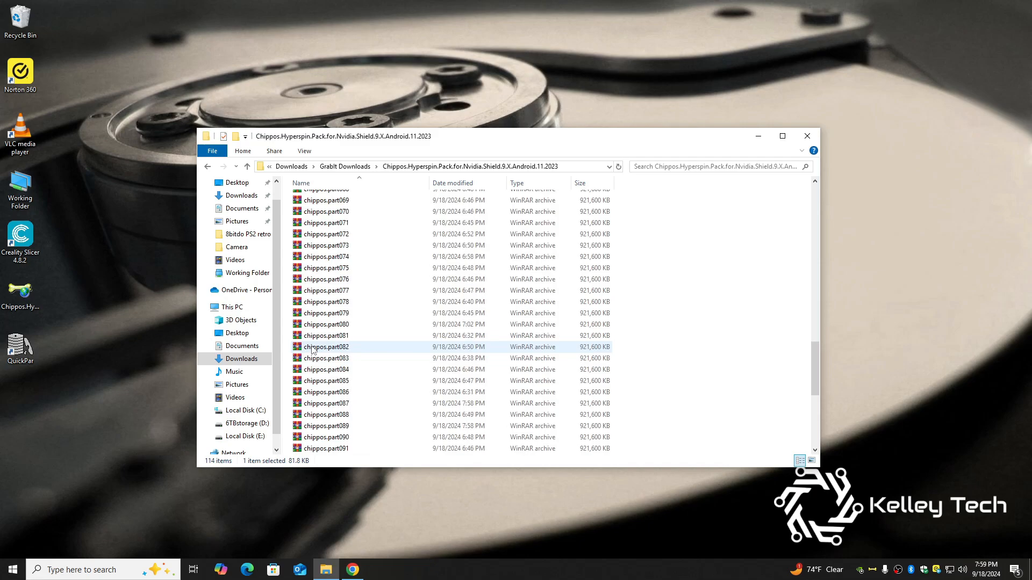
{"action": "scroll", "coordinate": [313, 349], "scroll_direction": "up", "scroll_amount": 7}
{"action": "scroll", "coordinate": [313, 348], "scroll_direction": "up", "scroll_amount": 20}
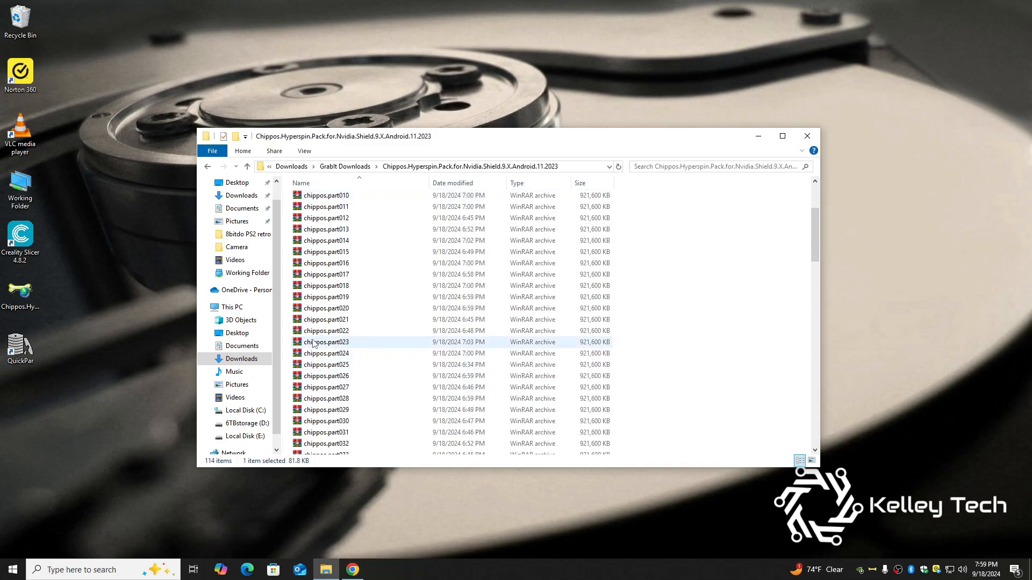
{"action": "double_click", "coordinate": [315, 333]}
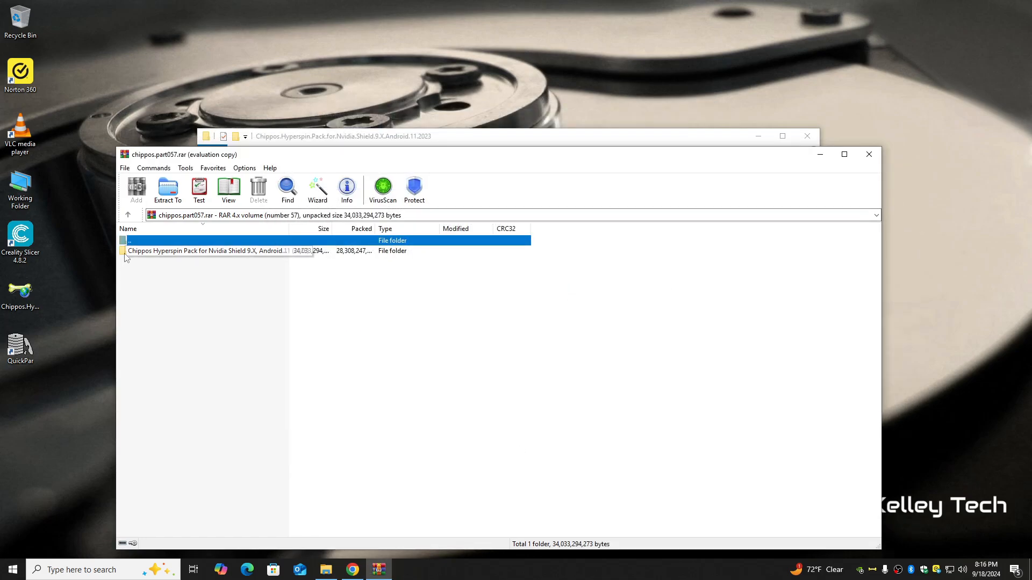
{"action": "left_click_drag", "start_coordinate": [124, 253], "coordinate": [66, 228]}
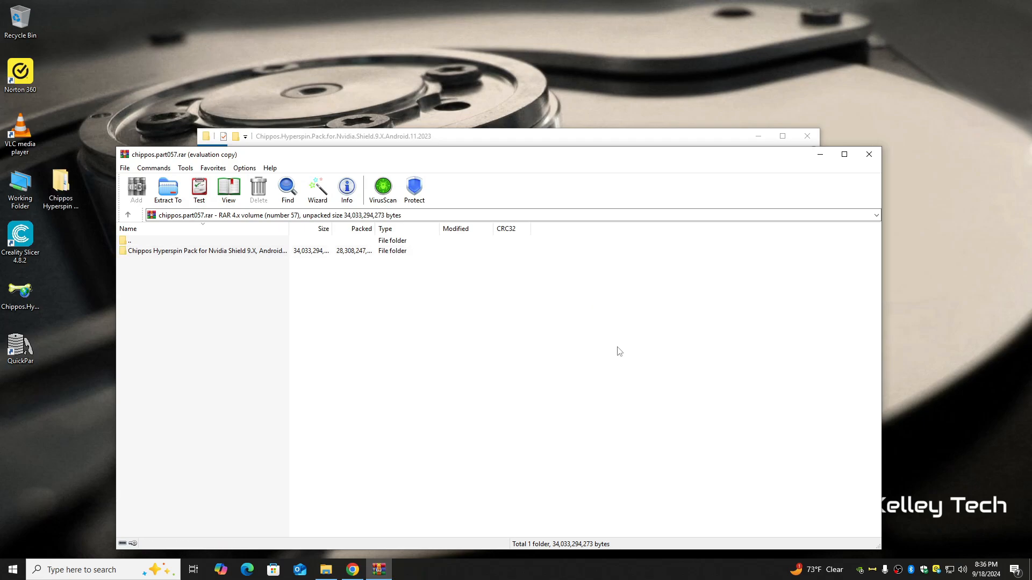
{"action": "left_click", "coordinate": [869, 154]}
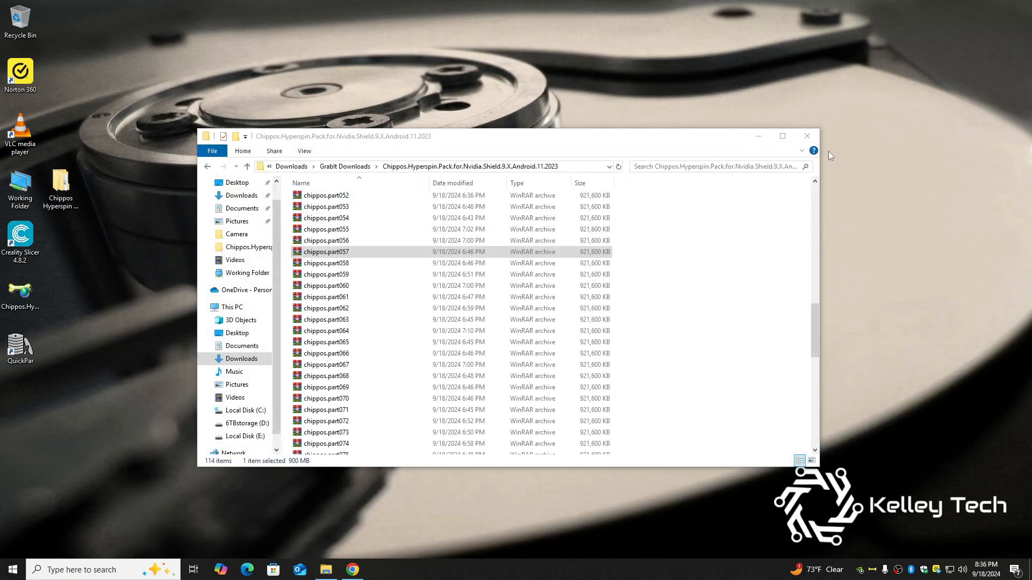
{"action": "left_click", "coordinate": [809, 139]}
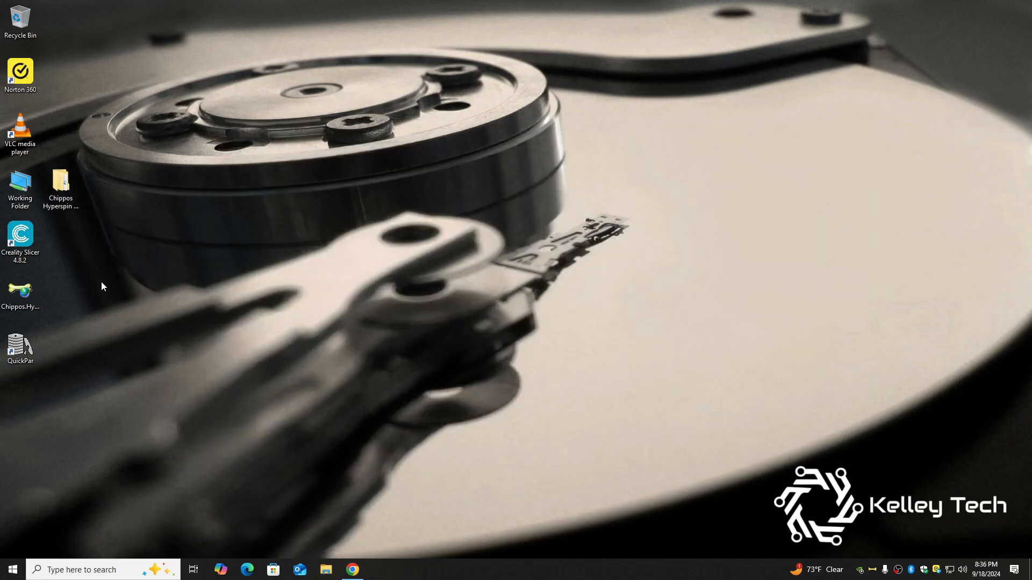
Step: Move the extracted Chippos Hyperspin Pack folder to an empty area of the desktop, view its contents, and close it
{"action": "left_click_drag", "start_coordinate": [63, 185], "coordinate": [472, 138]}
{"action": "double_click", "coordinate": [469, 131]}
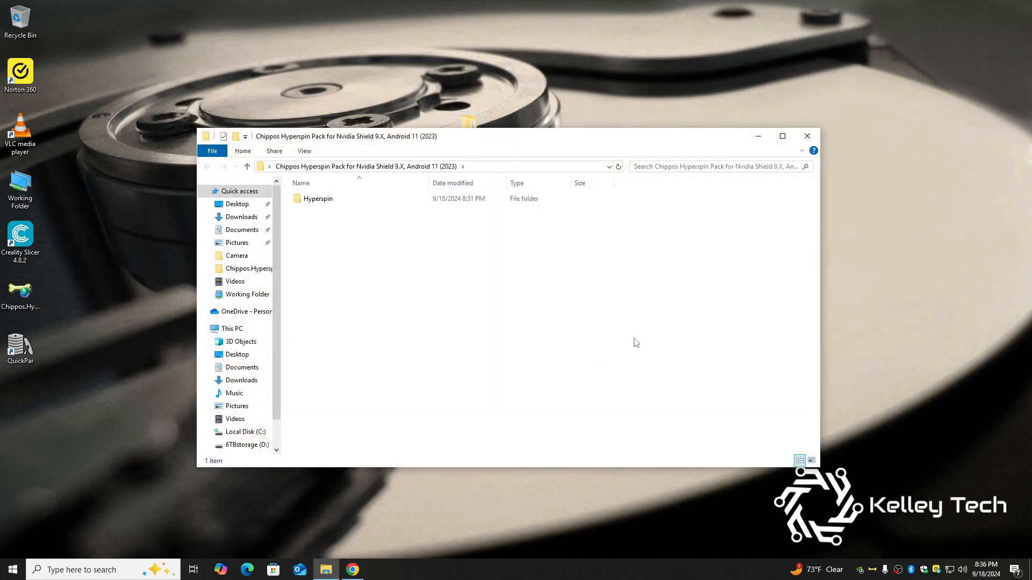
{"action": "left_click", "coordinate": [807, 136]}
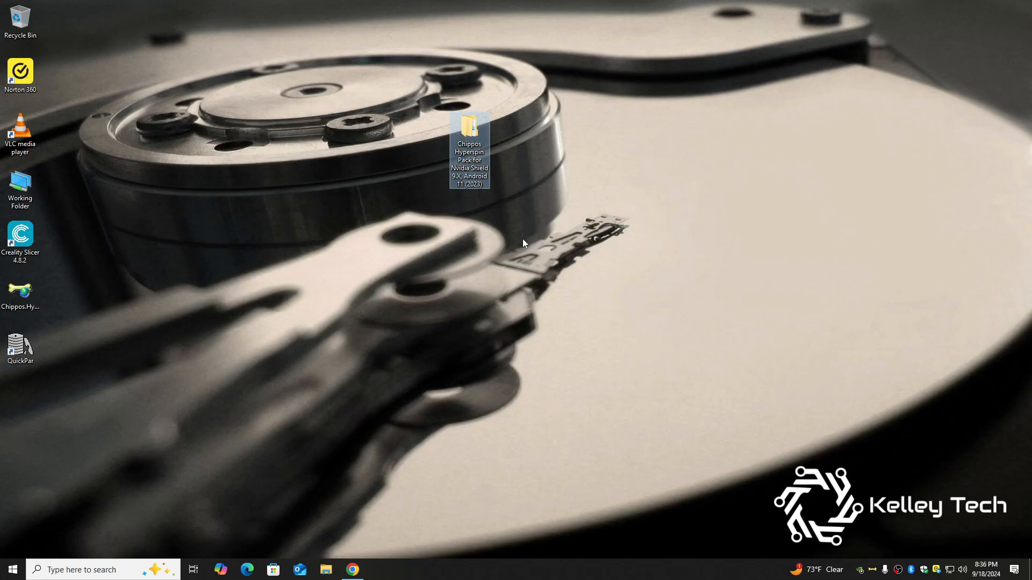